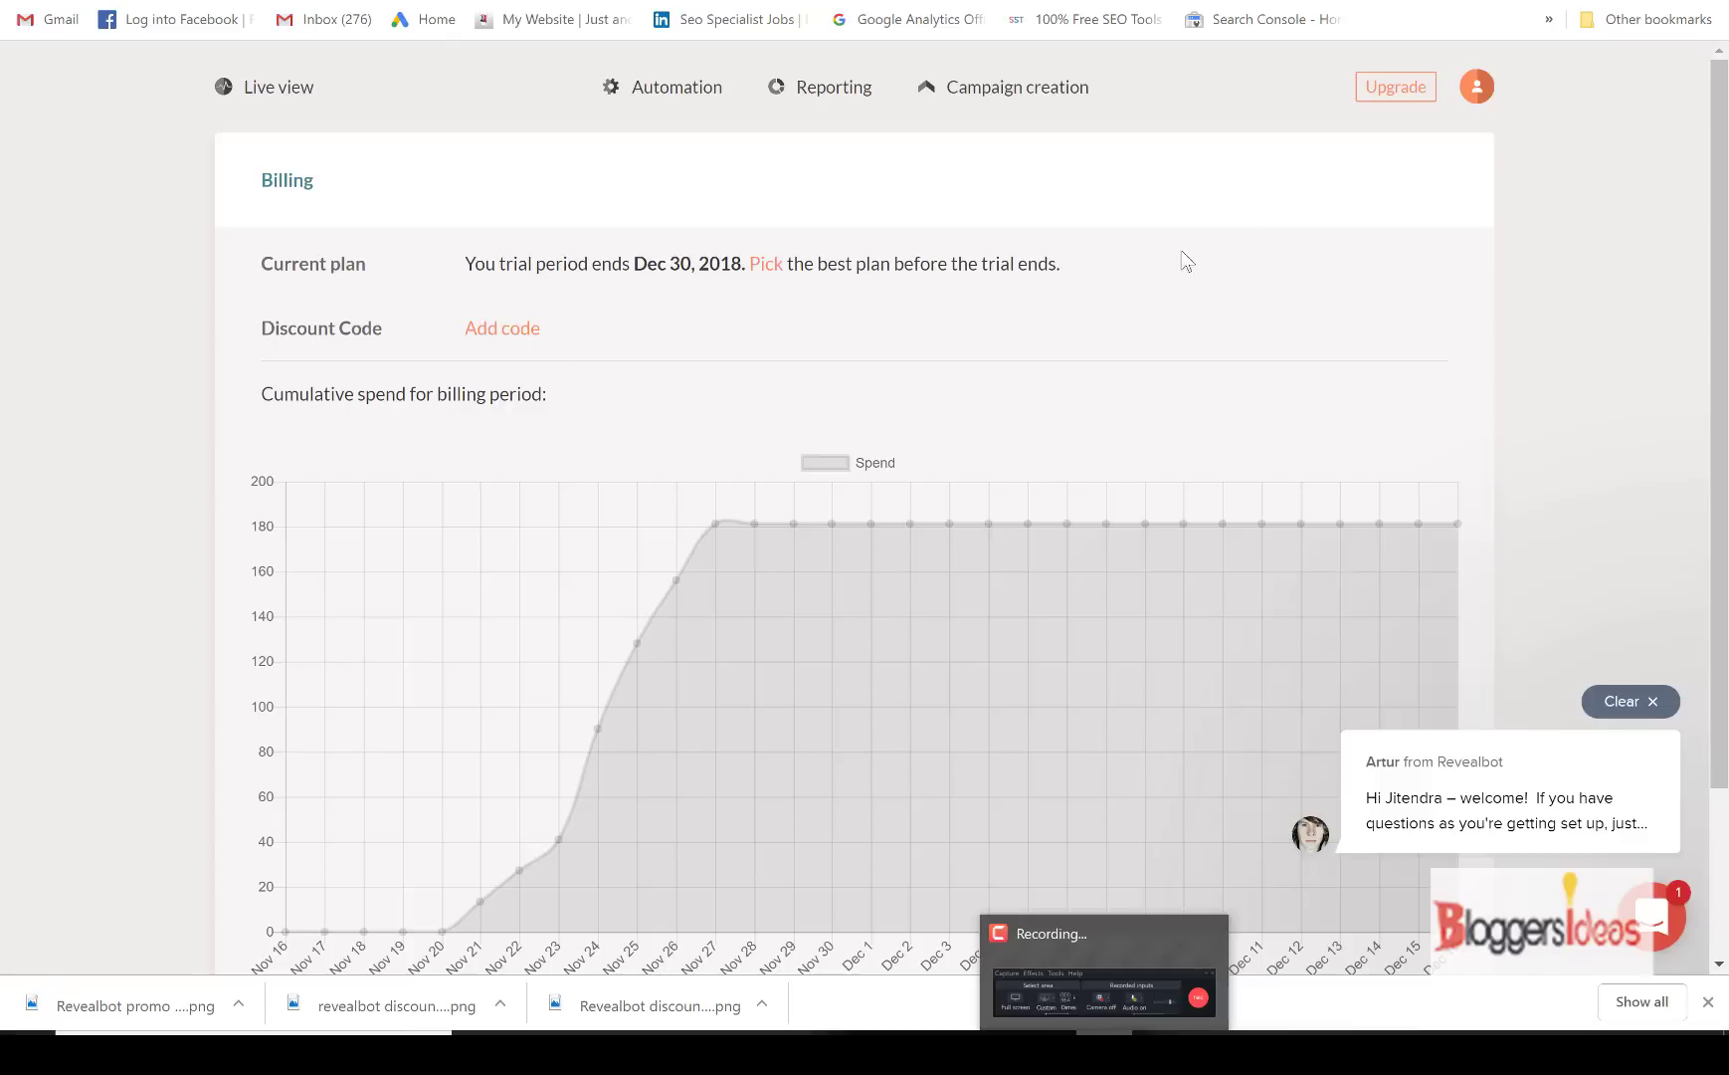
Step: Go to the account's Billing page from the profile avatar menu
{"action": "left_click", "coordinate": [1480, 88]}
Step: Enter and apply the discount code BID50 for 50% off for a month
{"action": "left_click", "coordinate": [515, 339]}
{"action": "left_click", "coordinate": [579, 333]}
{"action": "type", "text": "BID50"}
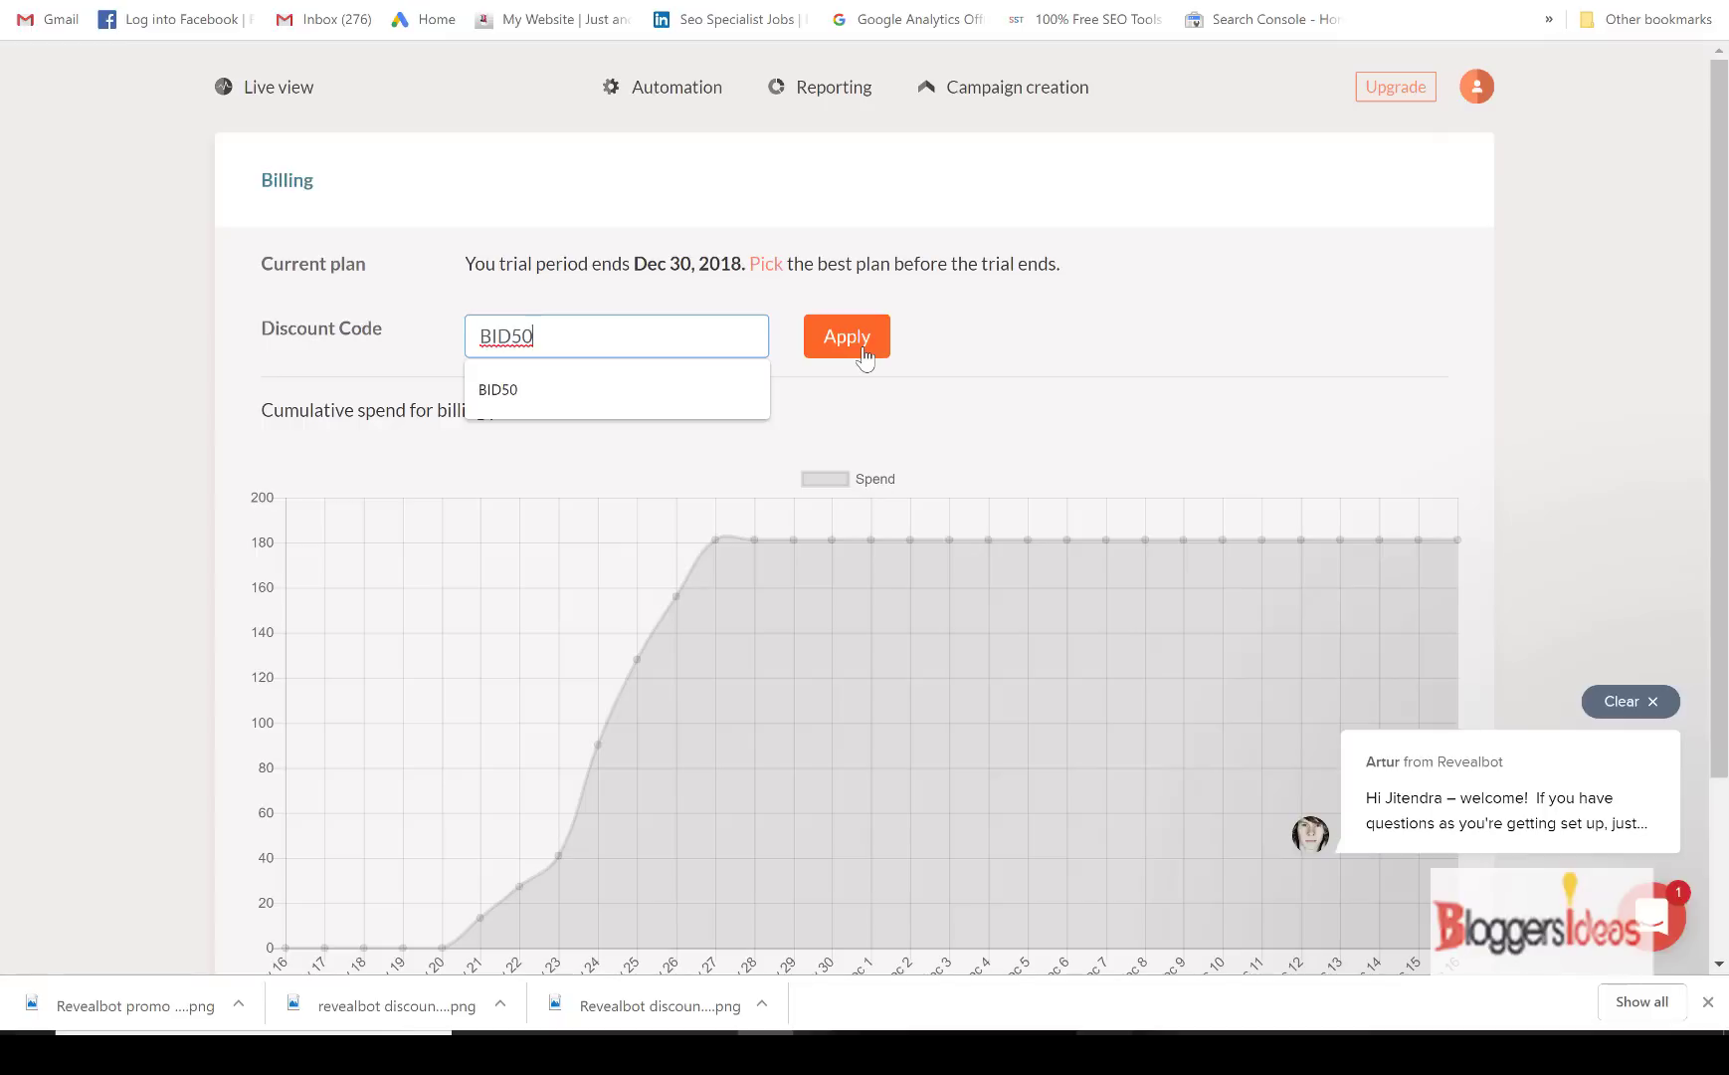
{"action": "left_click", "coordinate": [865, 357]}
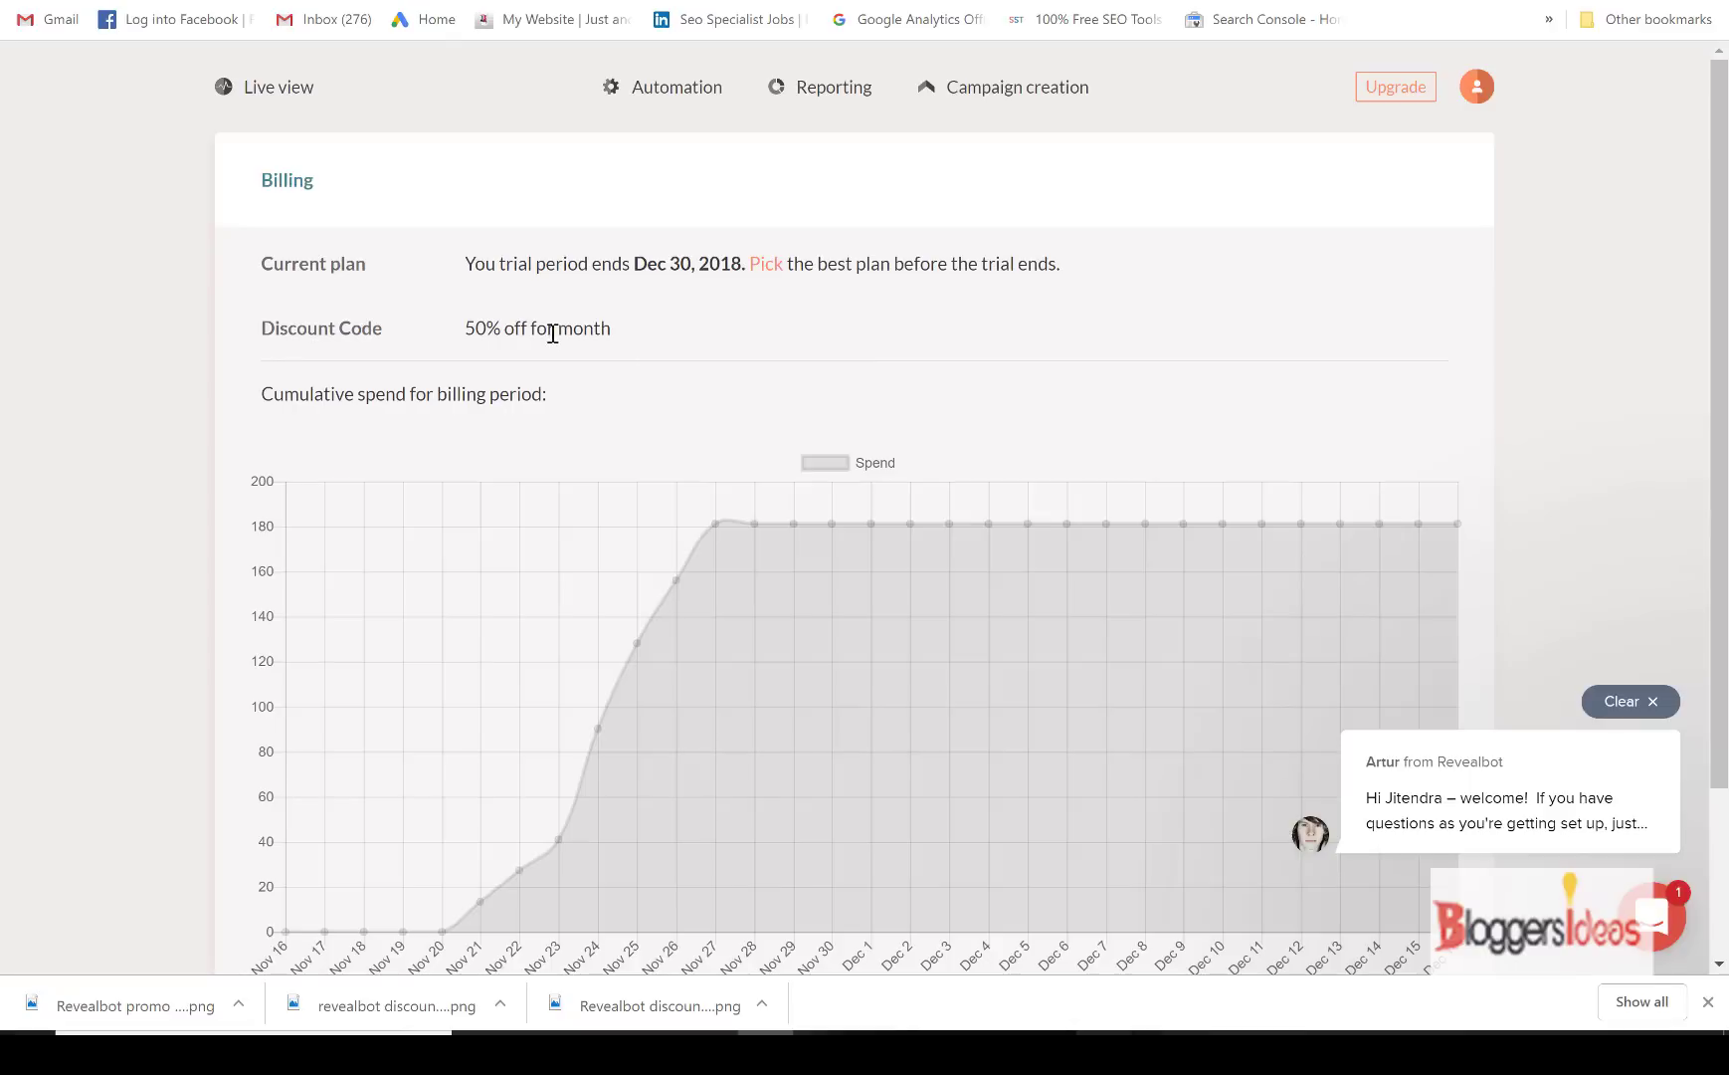
{"action": "scroll", "coordinate": [554, 334], "scroll_direction": "down", "scroll_amount": 2}
{"action": "scroll", "coordinate": [552, 333], "scroll_direction": "up", "scroll_amount": 2}
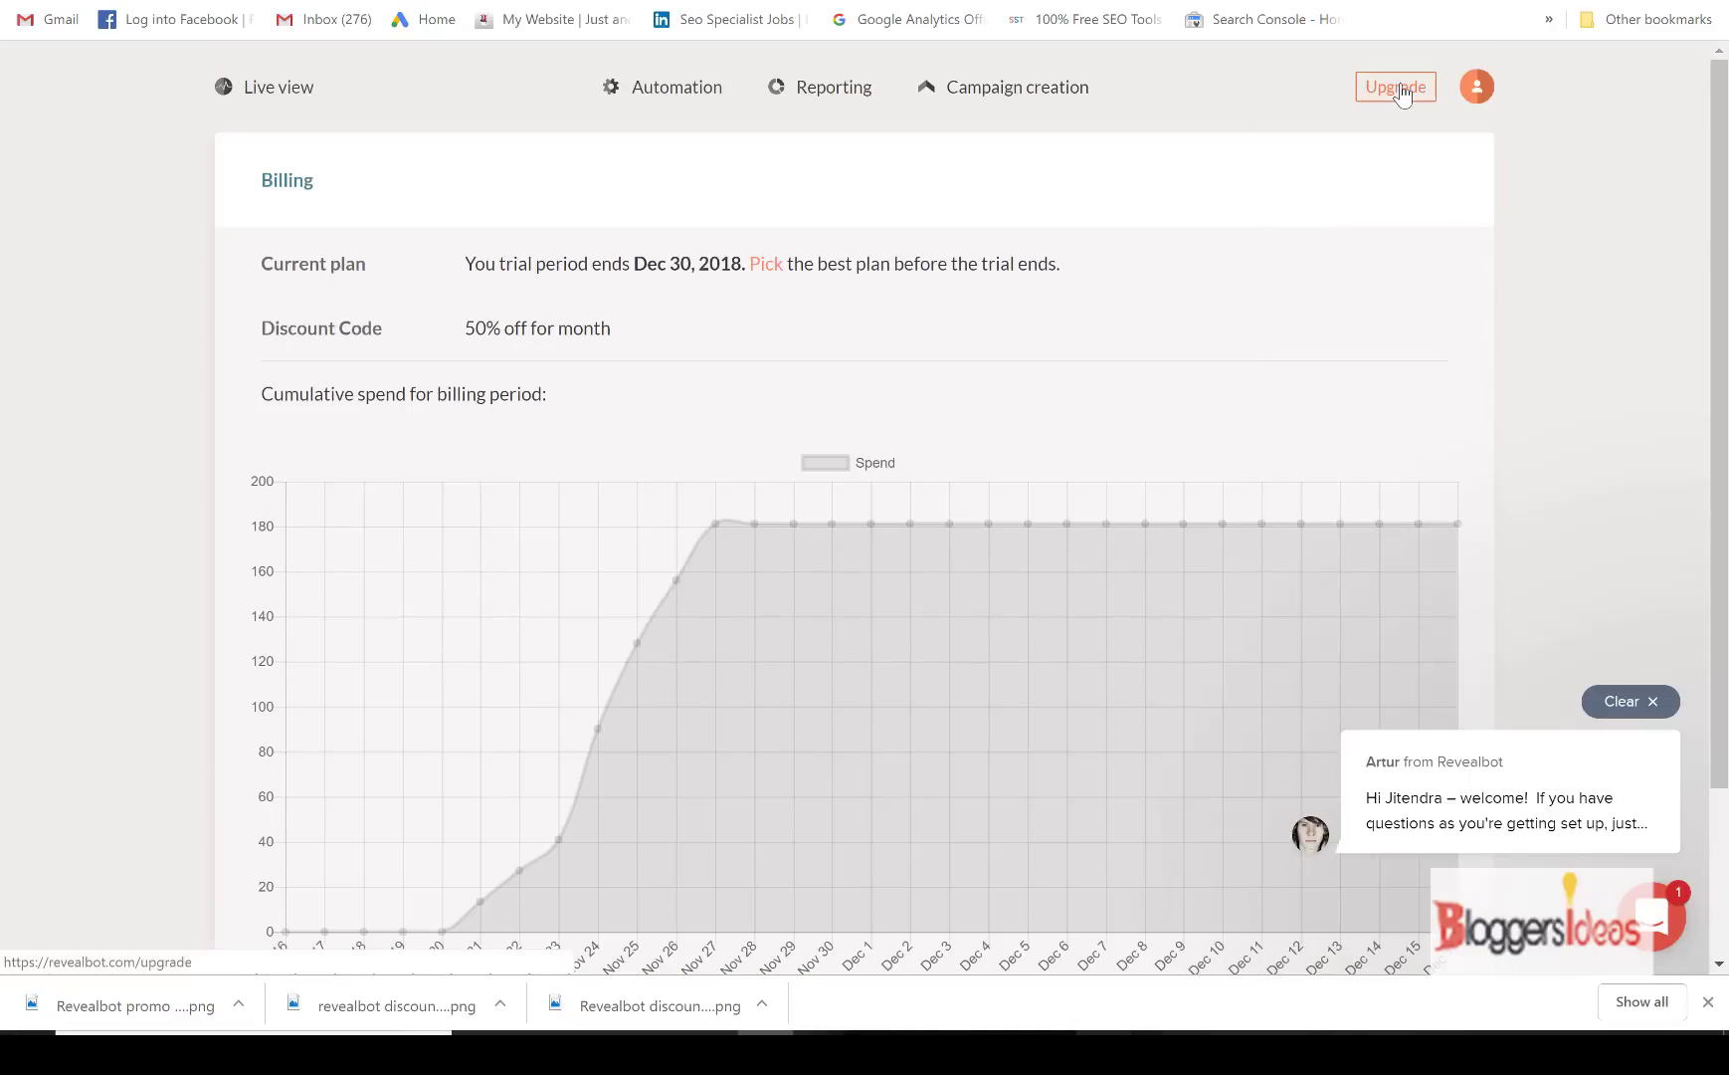
Step: Show the upgrade plans with discounted prices of $24, $49, $99 and $149 per month
{"action": "left_click", "coordinate": [1402, 88]}
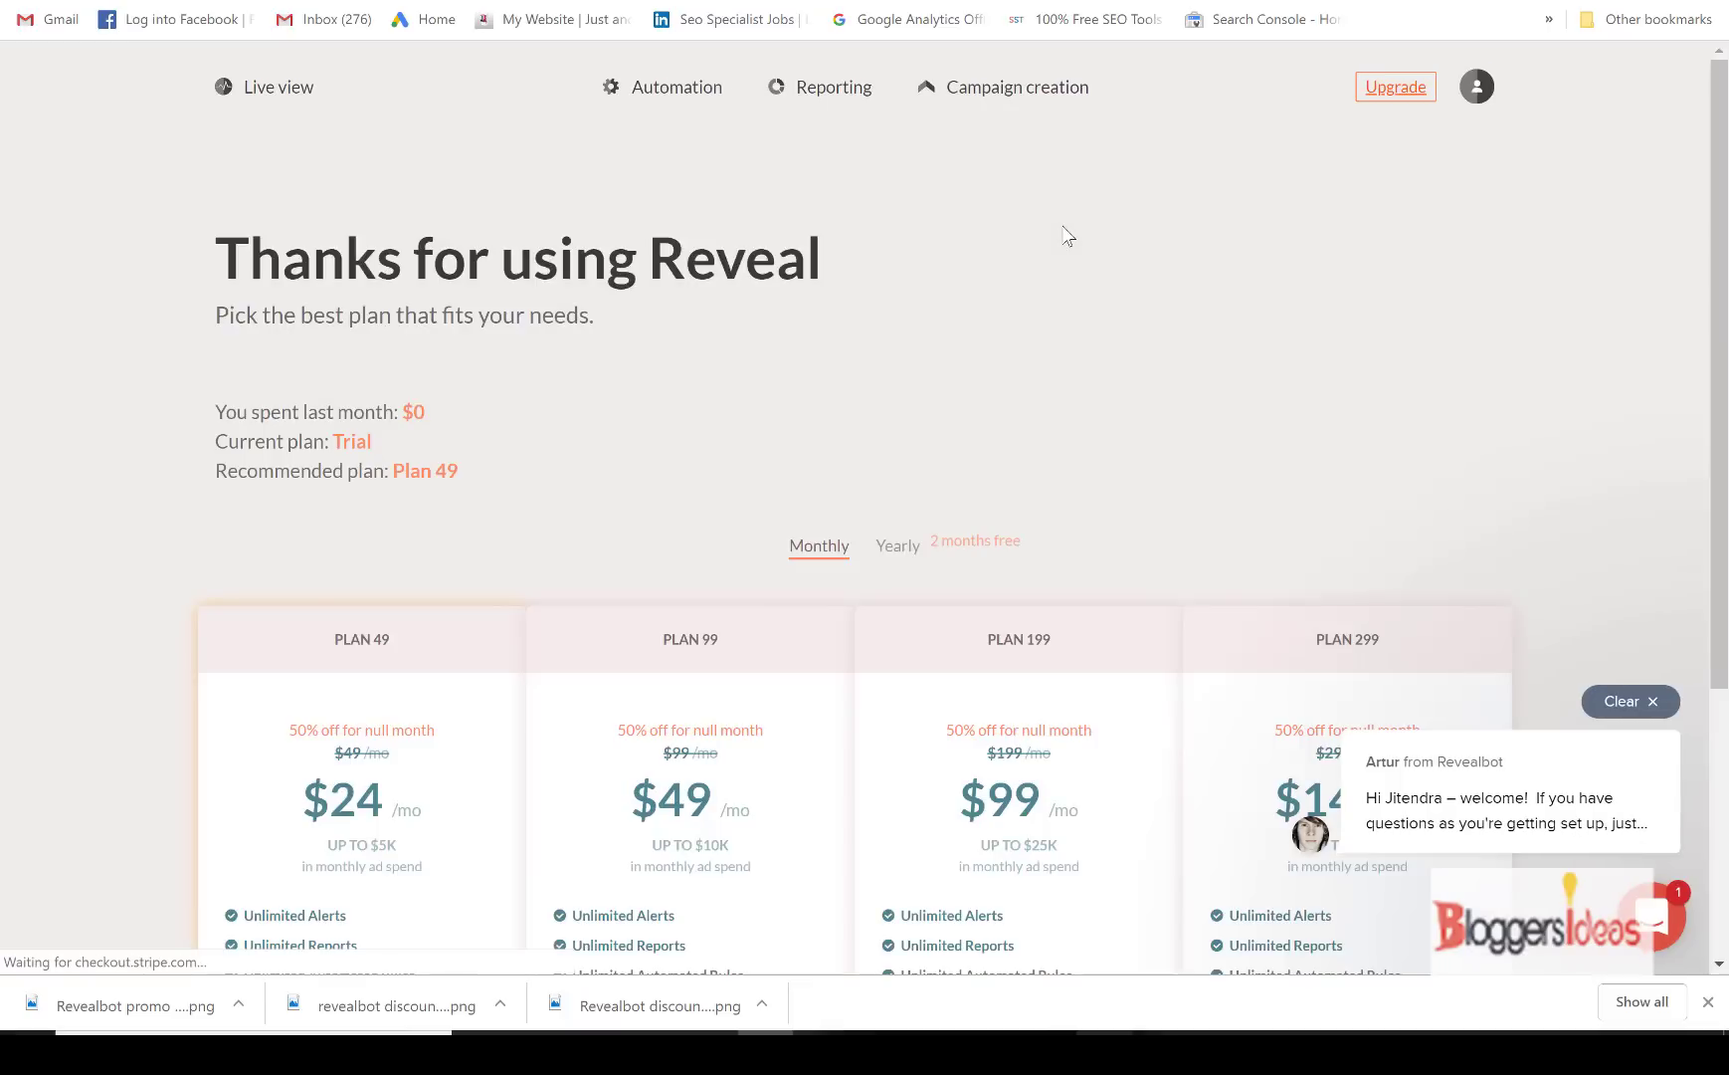
{"action": "scroll", "coordinate": [1059, 260], "scroll_direction": "down", "scroll_amount": 1}
{"action": "scroll", "coordinate": [591, 455], "scroll_direction": "down", "scroll_amount": 1}
{"action": "scroll", "coordinate": [405, 473], "scroll_direction": "down", "scroll_amount": 1}
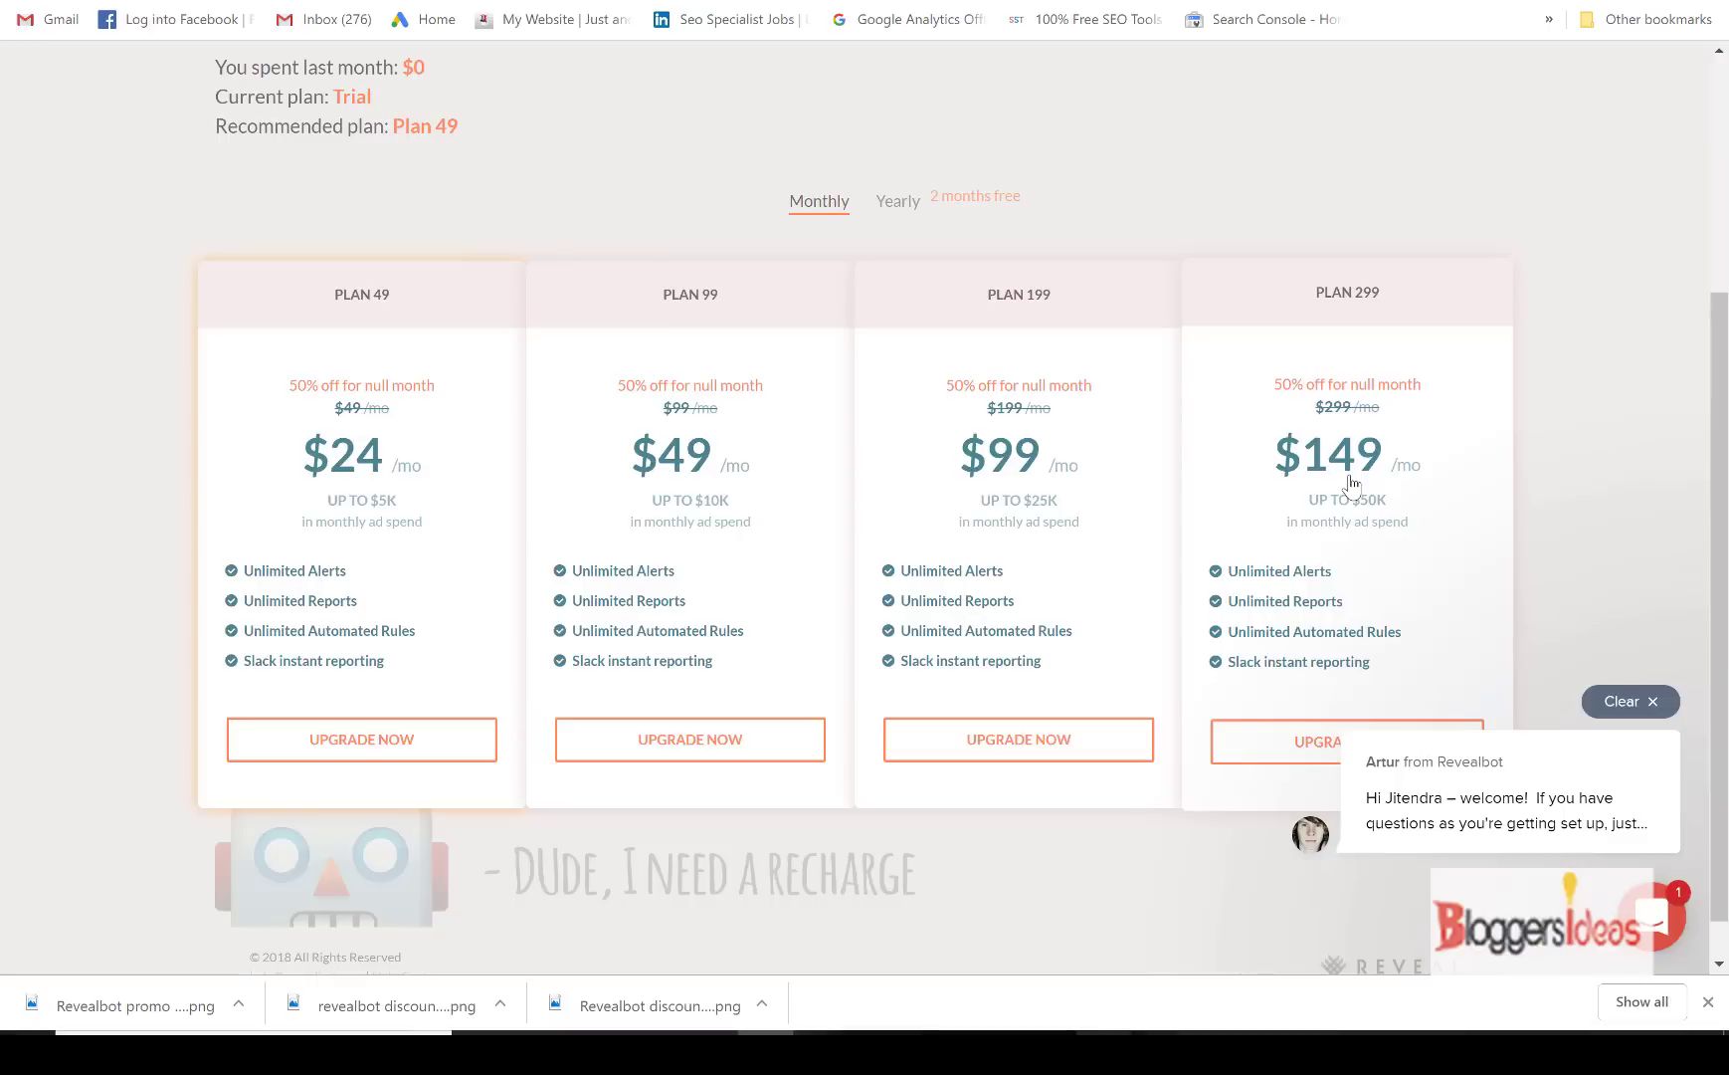
{"action": "scroll", "coordinate": [1348, 483], "scroll_direction": "up", "scroll_amount": 3}
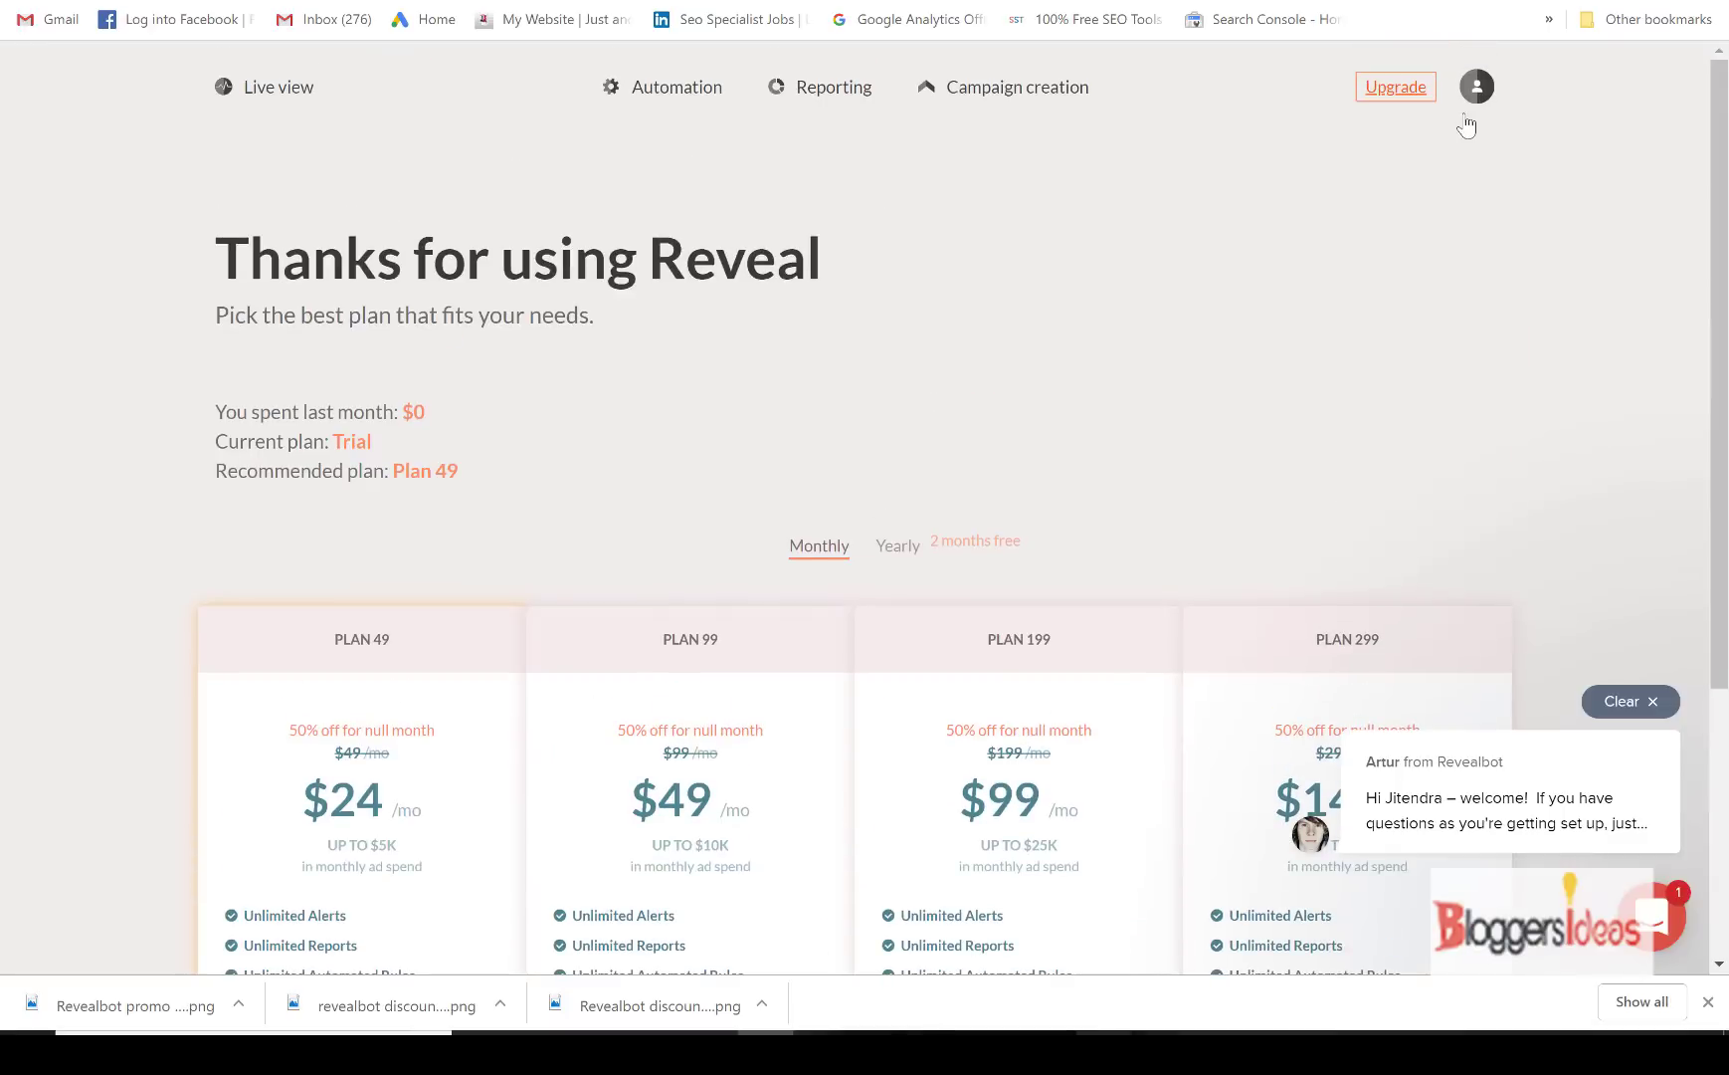